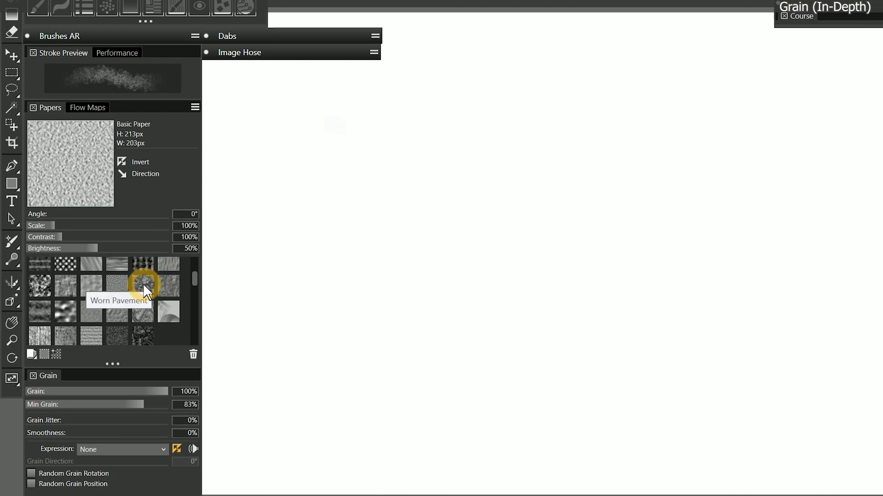
Select Worn Pavement paper, paint diagonal test strokes and a dense patch, then clear the canvas.
{"action": "left_click", "coordinate": [143, 285]}
{"action": "mouse_move", "coordinate": [276, 282]}
{"action": "left_mouse_down"}
{"action": "mouse_move", "coordinate": [392, 207]}
{"action": "mouse_move", "coordinate": [494, 122]}
{"action": "left_mouse_up"}
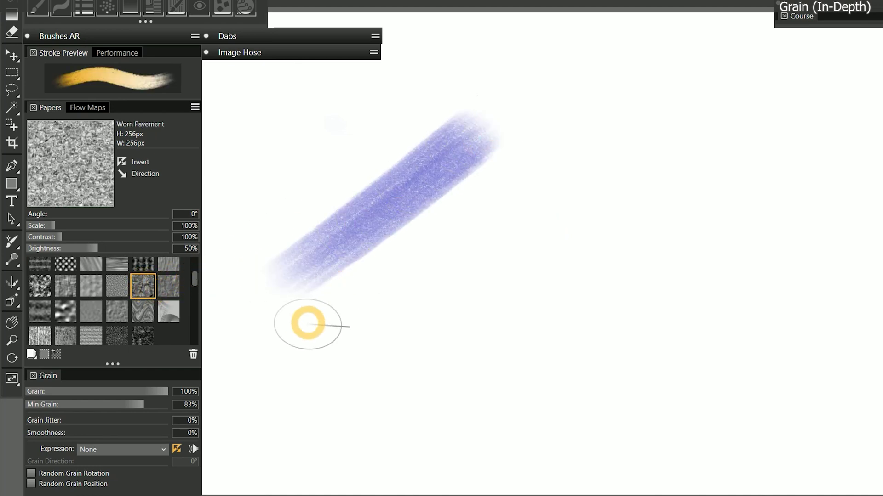
{"action": "left_click_drag", "start_coordinate": [305, 322], "coordinate": [584, 133]}
{"action": "mouse_move", "coordinate": [349, 368]}
{"action": "left_mouse_down"}
{"action": "mouse_move", "coordinate": [430, 366]}
{"action": "mouse_move", "coordinate": [595, 271]}
{"action": "left_mouse_up"}
{"action": "left_click_drag", "start_coordinate": [595, 272], "coordinate": [727, 239]}
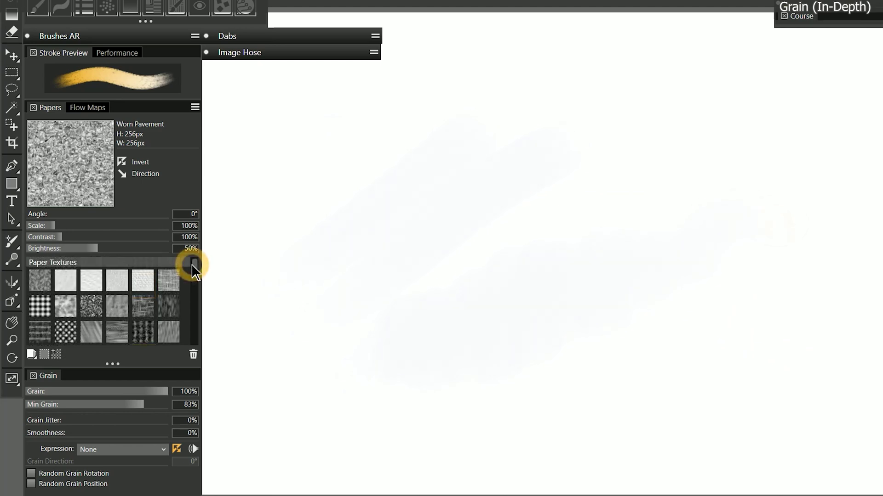
{"action": "left_click_drag", "start_coordinate": [191, 263], "coordinate": [190, 294]}
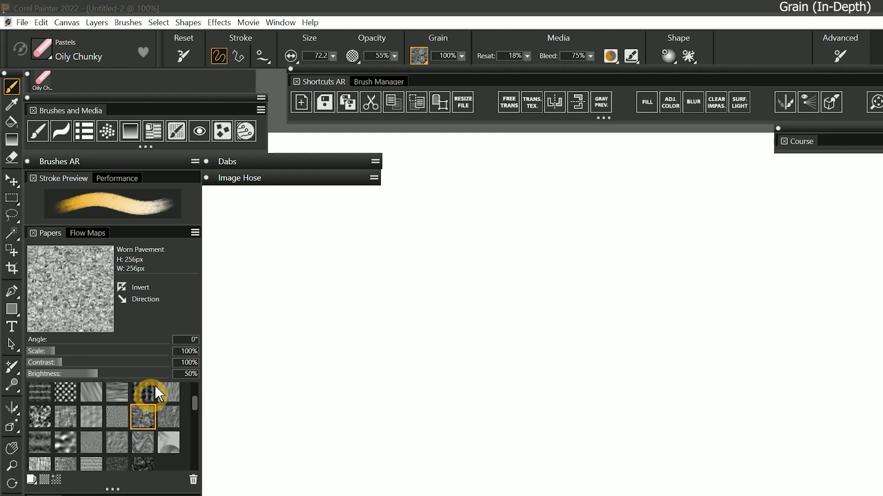
Record a pastel stroke across the canvas with REC STRK and replay it with PLAY STRK.
{"action": "left_click", "coordinate": [290, 57]}
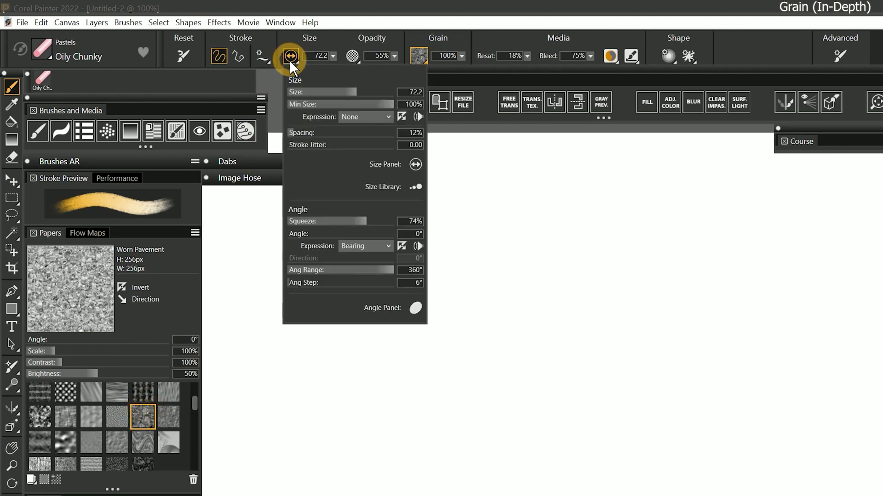
{"action": "left_click", "coordinate": [411, 132]}
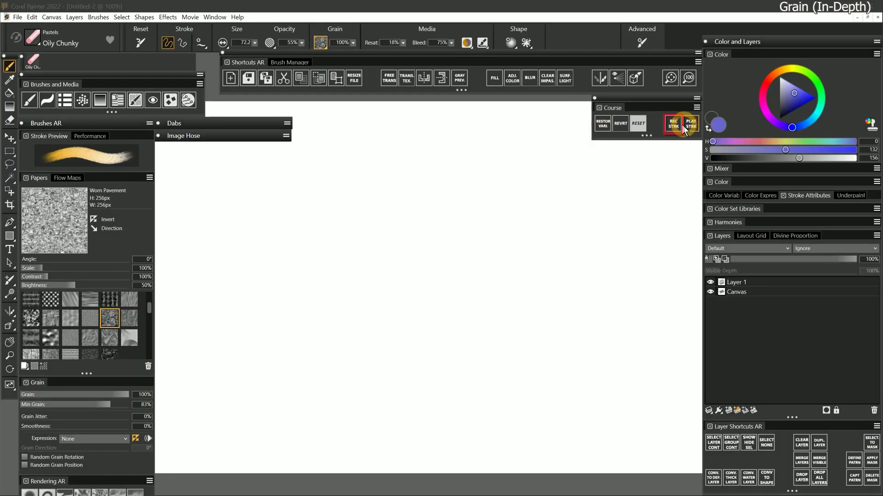
{"action": "left_click", "coordinate": [673, 124]}
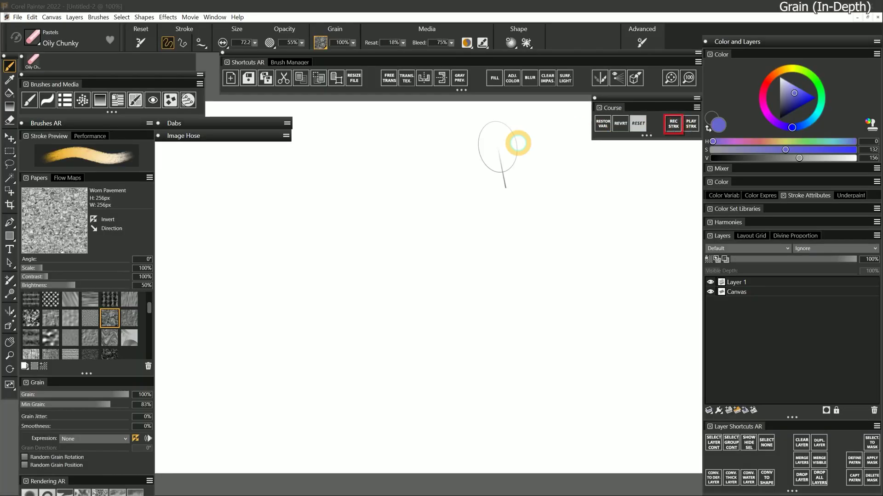
{"action": "mouse_move", "coordinate": [221, 238]}
{"action": "left_mouse_down"}
{"action": "mouse_move", "coordinate": [281, 211]}
{"action": "mouse_move", "coordinate": [503, 218]}
{"action": "mouse_move", "coordinate": [628, 190]}
{"action": "left_mouse_up"}
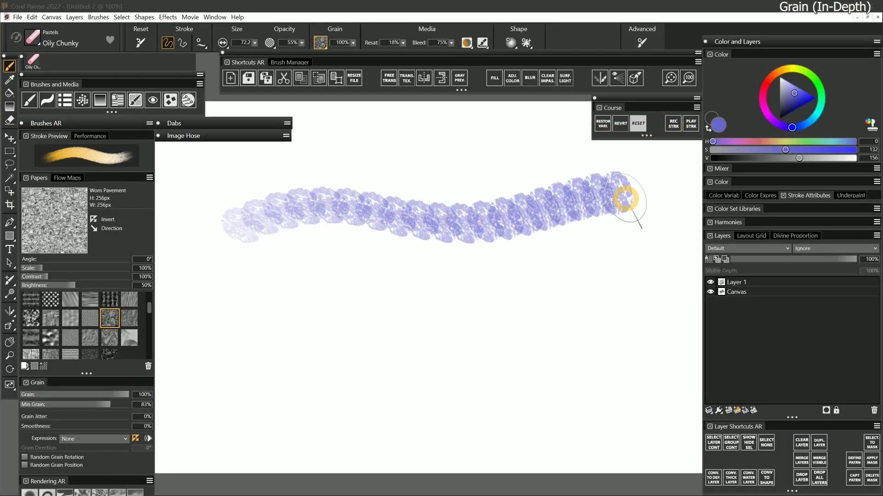
{"action": "left_click", "coordinate": [691, 124]}
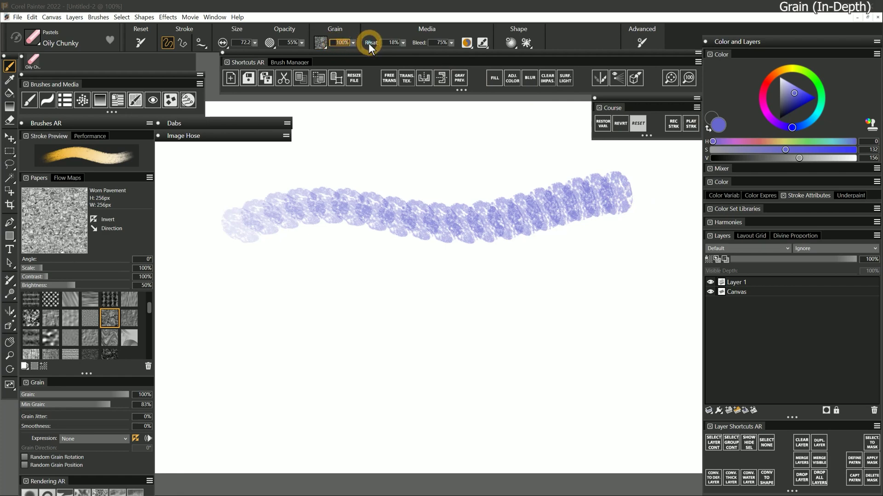
Set grain to 0%, replay the recorded stroke, then set brush spacing to 2%.
{"action": "type", "text": "0"}
{"action": "key", "text": "Return"}
{"action": "left_click", "coordinate": [390, 313]}
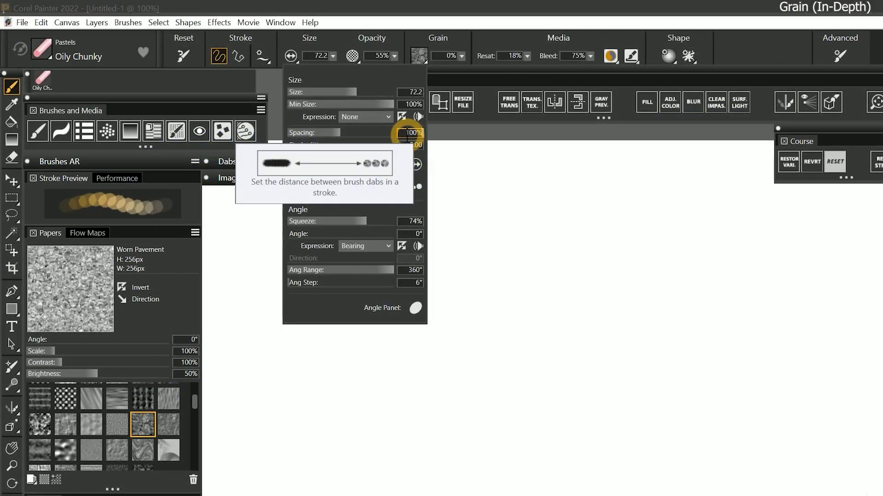
{"action": "type", "text": "25"}
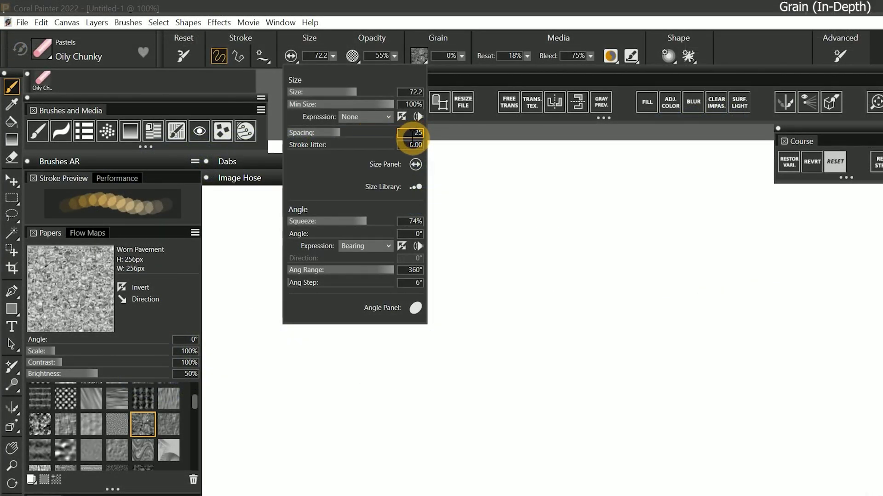
{"action": "key", "text": "Return"}
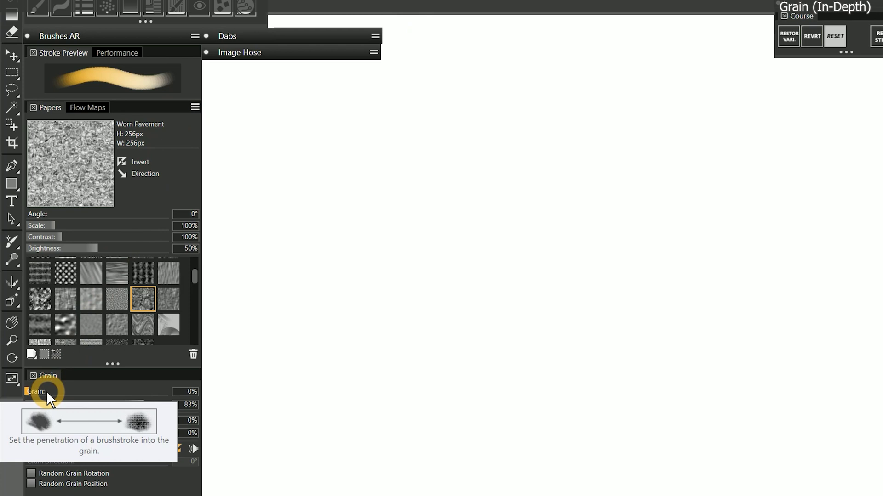
Paint stacked wavy pastel strokes at grain 26%, 87% and 100% for comparison.
{"action": "left_click_drag", "start_coordinate": [60, 392], "coordinate": [170, 389]}
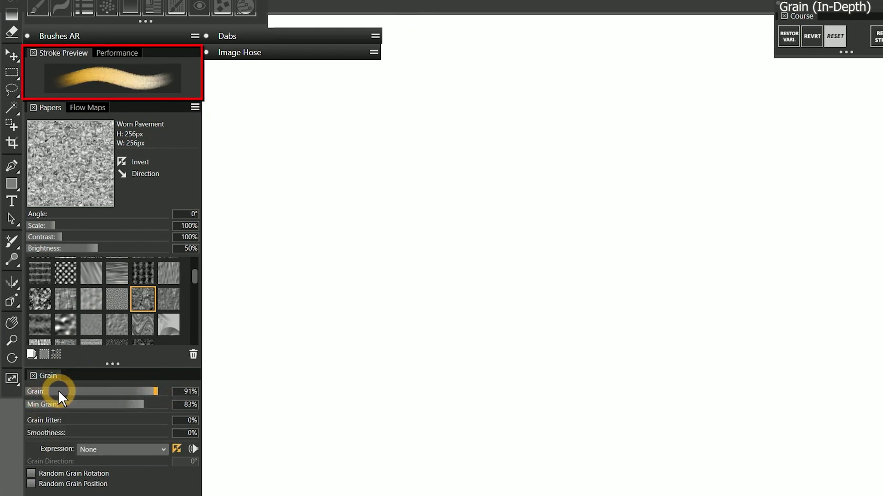
{"action": "mouse_move", "coordinate": [59, 390]}
{"action": "left_mouse_down"}
{"action": "mouse_move", "coordinate": [98, 391]}
{"action": "mouse_move", "coordinate": [63, 391]}
{"action": "left_mouse_up"}
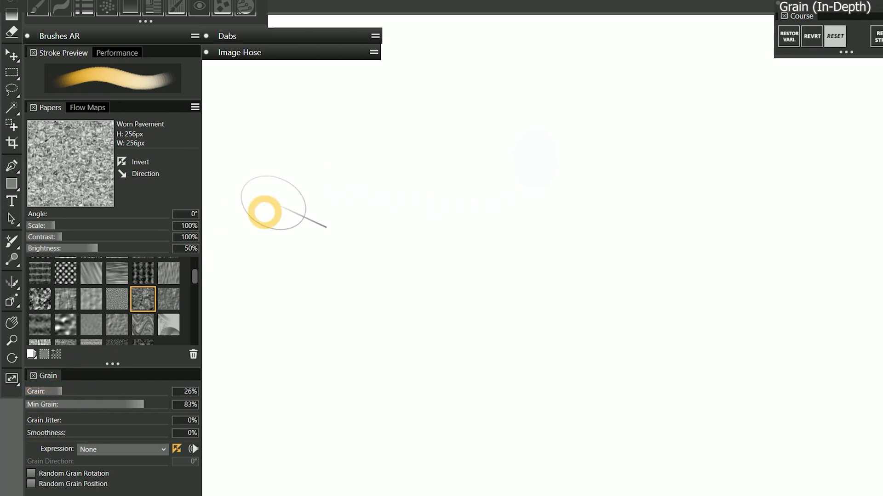
{"action": "mouse_move", "coordinate": [306, 156]}
{"action": "left_mouse_down"}
{"action": "mouse_move", "coordinate": [475, 132]}
{"action": "mouse_move", "coordinate": [610, 147]}
{"action": "mouse_move", "coordinate": [747, 141]}
{"action": "left_mouse_up"}
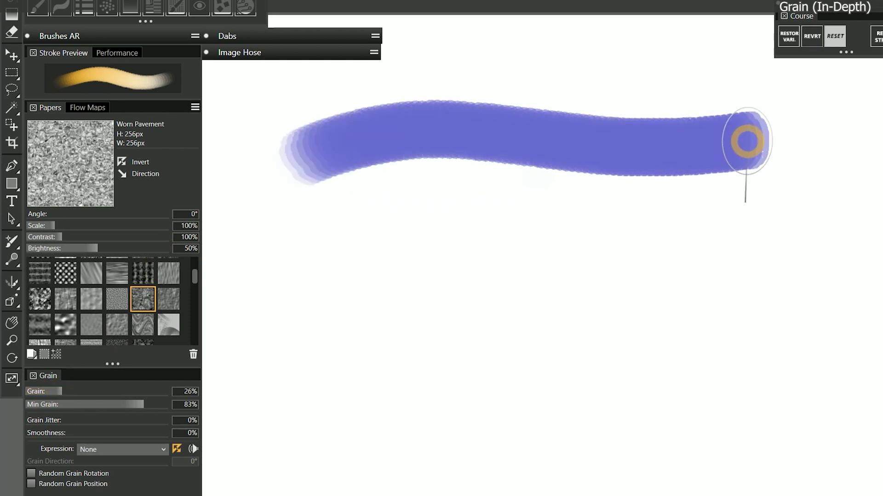
{"action": "left_click", "coordinate": [151, 391]}
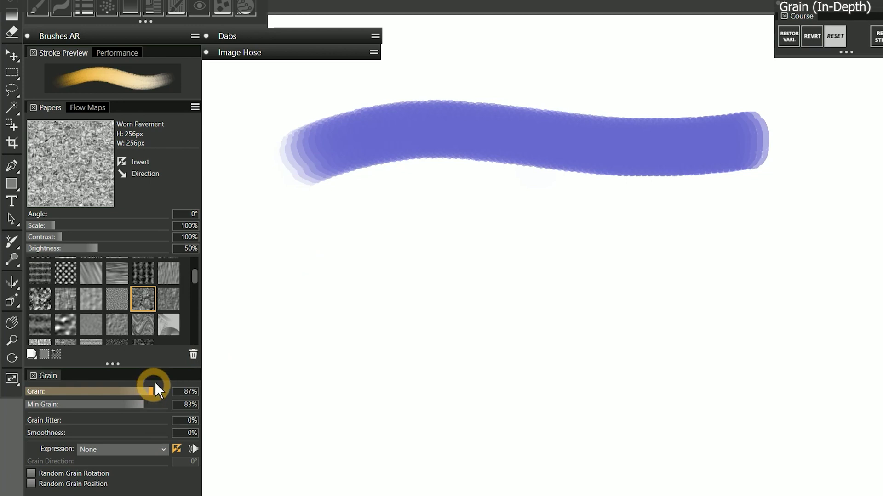
{"action": "mouse_move", "coordinate": [304, 256]}
{"action": "left_mouse_down"}
{"action": "mouse_move", "coordinate": [404, 241]}
{"action": "mouse_move", "coordinate": [661, 261]}
{"action": "mouse_move", "coordinate": [828, 246]}
{"action": "left_mouse_up"}
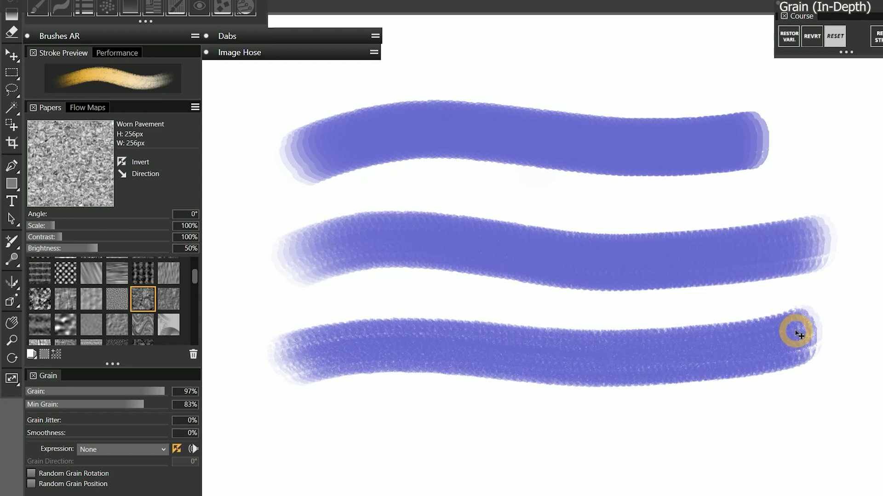
{"action": "left_click", "coordinate": [166, 391]}
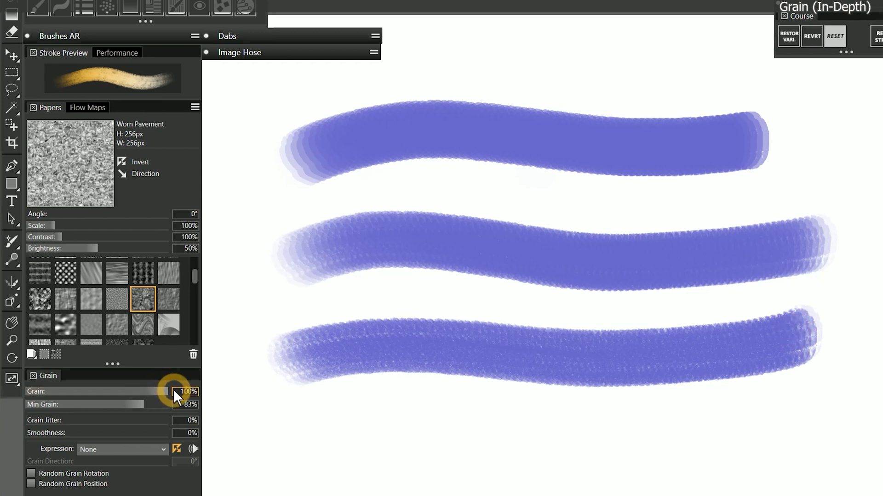
{"action": "mouse_move", "coordinate": [303, 432]}
{"action": "left_mouse_down"}
{"action": "mouse_move", "coordinate": [380, 420]}
{"action": "mouse_move", "coordinate": [615, 439]}
{"action": "mouse_move", "coordinate": [817, 421]}
{"action": "left_mouse_up"}
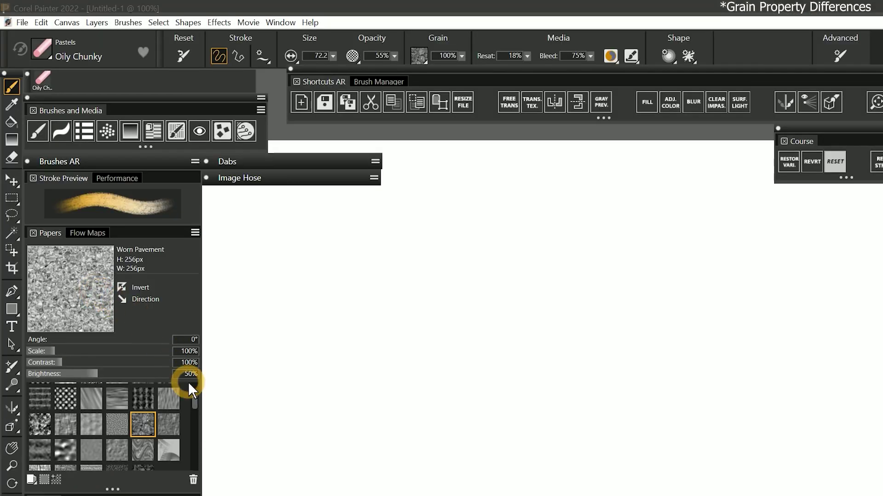
Switch to Contrasty Random Cracks paper and paint an Oily Chunky pastel stroke.
{"action": "left_click_drag", "start_coordinate": [194, 397], "coordinate": [189, 432]}
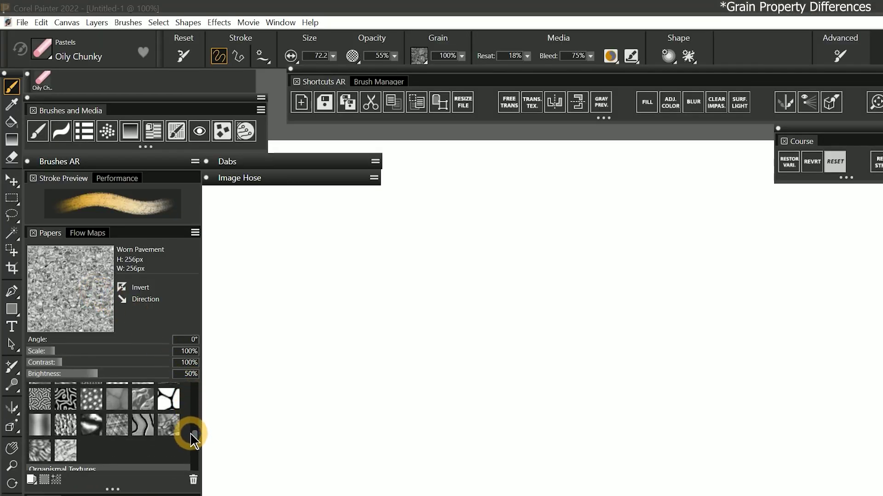
{"action": "left_click", "coordinate": [170, 410]}
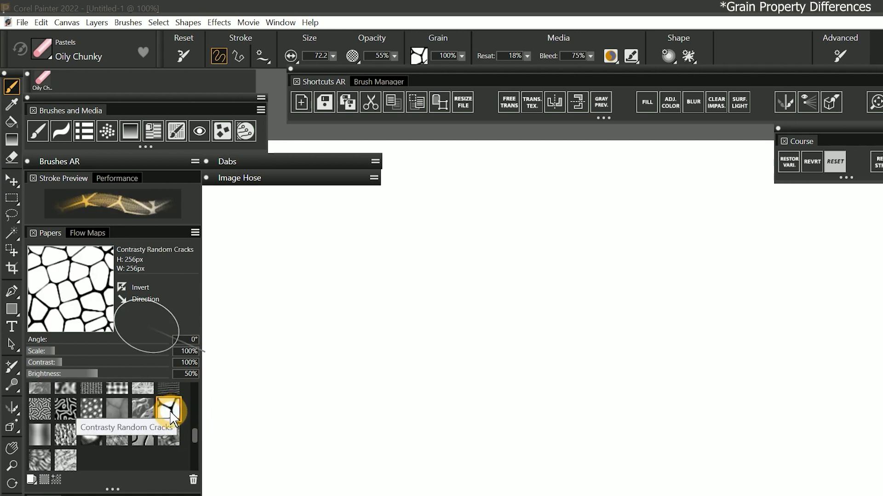
{"action": "mouse_move", "coordinate": [276, 308]}
{"action": "left_mouse_down"}
{"action": "mouse_move", "coordinate": [348, 298]}
{"action": "mouse_move", "coordinate": [460, 310]}
{"action": "mouse_move", "coordinate": [644, 283]}
{"action": "mouse_move", "coordinate": [787, 287]}
{"action": "left_mouse_up"}
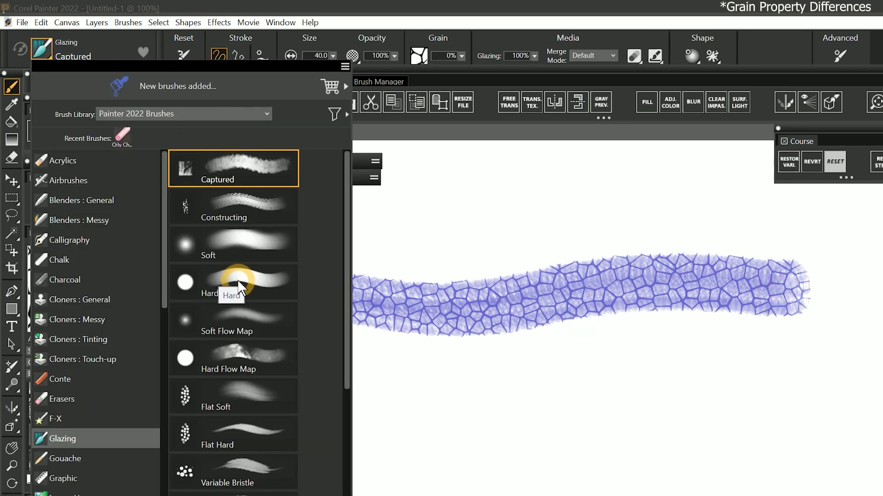
Paint a Glazing Hard stroke at 100% grain below the pastel stroke.
{"action": "left_click", "coordinate": [236, 282]}
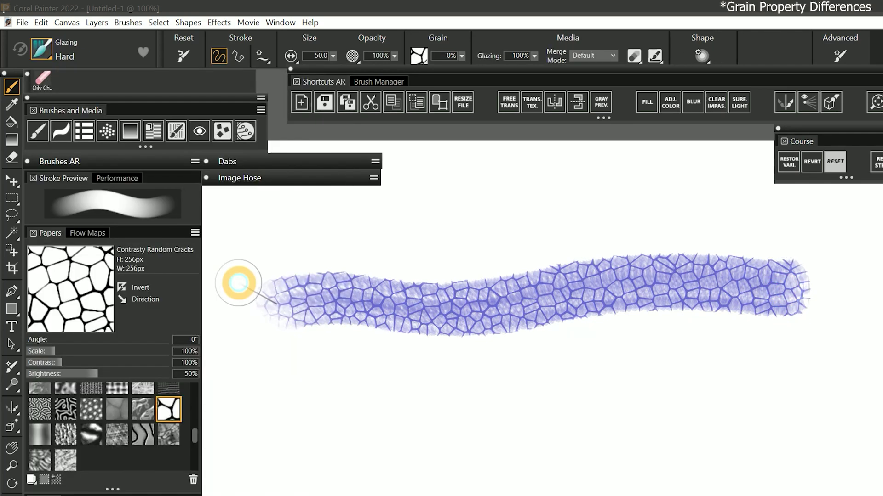
{"action": "left_click", "coordinate": [461, 55]}
{"action": "left_click_drag", "start_coordinate": [461, 70], "coordinate": [541, 69]}
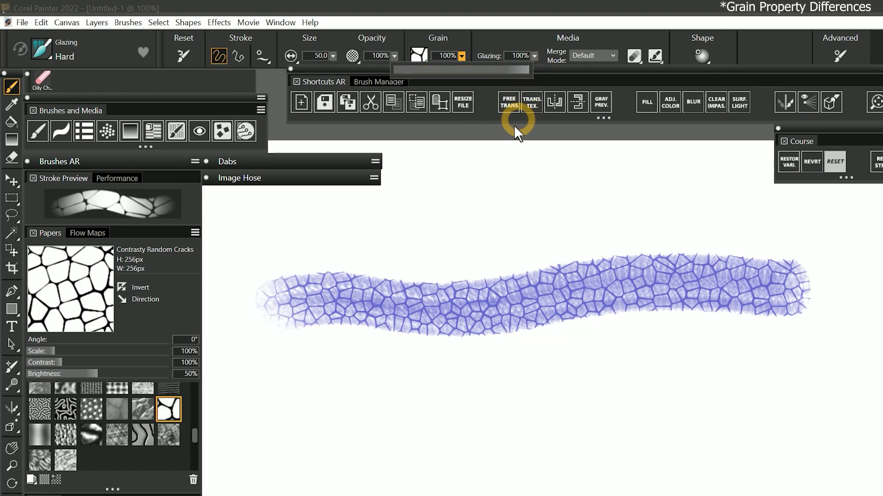
{"action": "mouse_move", "coordinate": [277, 410]}
{"action": "left_mouse_down"}
{"action": "mouse_move", "coordinate": [333, 410]}
{"action": "mouse_move", "coordinate": [461, 437]}
{"action": "mouse_move", "coordinate": [711, 392]}
{"action": "mouse_move", "coordinate": [798, 412]}
{"action": "left_mouse_up"}
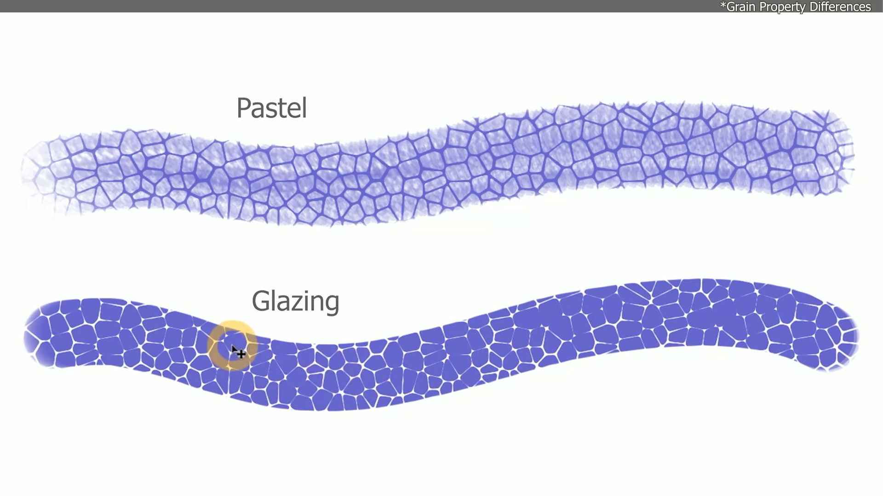
Paint overlapping Glazing Hard strokes into a dense patch over the cracks texture.
{"action": "mouse_move", "coordinate": [193, 85]}
{"action": "left_mouse_down"}
{"action": "mouse_move", "coordinate": [128, 167]}
{"action": "mouse_move", "coordinate": [239, 144]}
{"action": "mouse_move", "coordinate": [262, 177]}
{"action": "mouse_move", "coordinate": [236, 241]}
{"action": "mouse_move", "coordinate": [250, 286]}
{"action": "mouse_move", "coordinate": [303, 296]}
{"action": "mouse_move", "coordinate": [324, 327]}
{"action": "mouse_move", "coordinate": [374, 305]}
{"action": "mouse_move", "coordinate": [424, 309]}
{"action": "mouse_move", "coordinate": [504, 255]}
{"action": "mouse_move", "coordinate": [546, 252]}
{"action": "mouse_move", "coordinate": [558, 337]}
{"action": "mouse_move", "coordinate": [571, 309]}
{"action": "mouse_move", "coordinate": [542, 353]}
{"action": "mouse_move", "coordinate": [528, 278]}
{"action": "mouse_move", "coordinate": [477, 280]}
{"action": "mouse_move", "coordinate": [416, 321]}
{"action": "mouse_move", "coordinate": [368, 184]}
{"action": "mouse_move", "coordinate": [299, 187]}
{"action": "mouse_move", "coordinate": [213, 161]}
{"action": "mouse_move", "coordinate": [216, 210]}
{"action": "mouse_move", "coordinate": [291, 262]}
{"action": "left_mouse_up"}
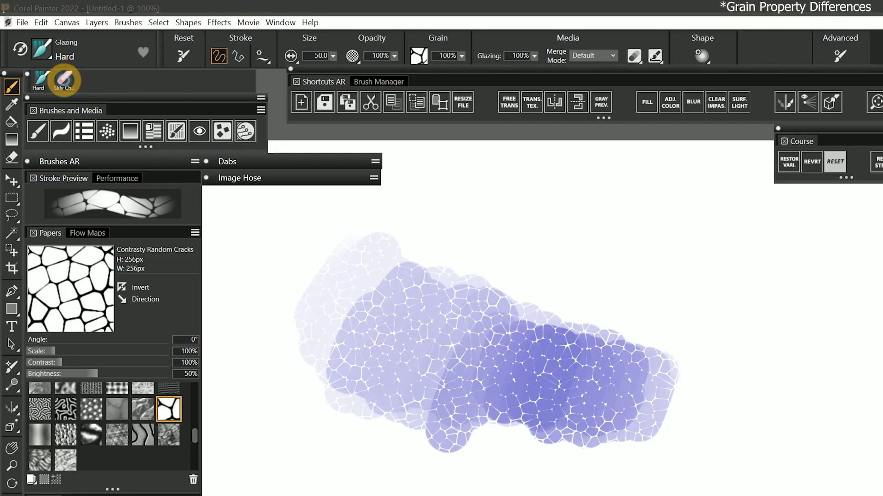
Paint an Oily Chunky pastel stroke above the glazing patch, then invert the paper texture.
{"action": "left_click", "coordinate": [64, 83]}
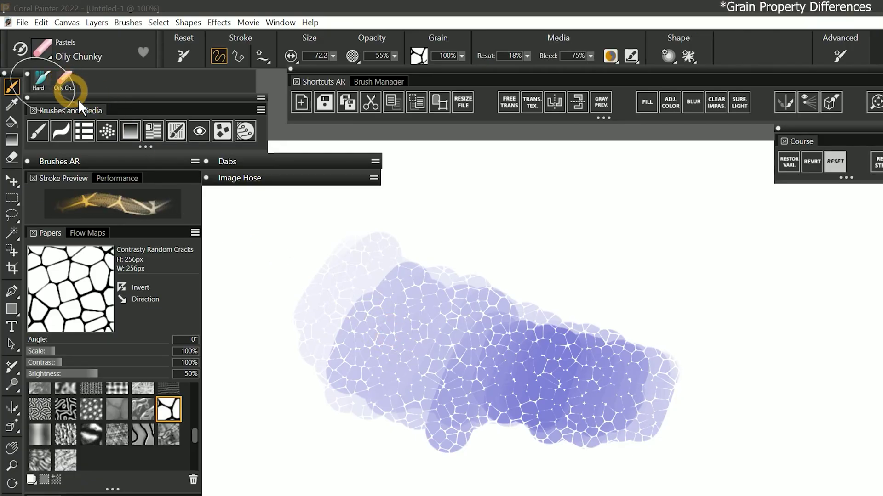
{"action": "mouse_move", "coordinate": [457, 207]}
{"action": "left_mouse_down"}
{"action": "mouse_move", "coordinate": [438, 225]}
{"action": "mouse_move", "coordinate": [480, 249]}
{"action": "mouse_move", "coordinate": [529, 252]}
{"action": "mouse_move", "coordinate": [571, 217]}
{"action": "mouse_move", "coordinate": [611, 217]}
{"action": "mouse_move", "coordinate": [631, 227]}
{"action": "mouse_move", "coordinate": [638, 281]}
{"action": "mouse_move", "coordinate": [675, 306]}
{"action": "mouse_move", "coordinate": [700, 308]}
{"action": "mouse_move", "coordinate": [748, 286]}
{"action": "mouse_move", "coordinate": [751, 363]}
{"action": "mouse_move", "coordinate": [777, 388]}
{"action": "left_mouse_up"}
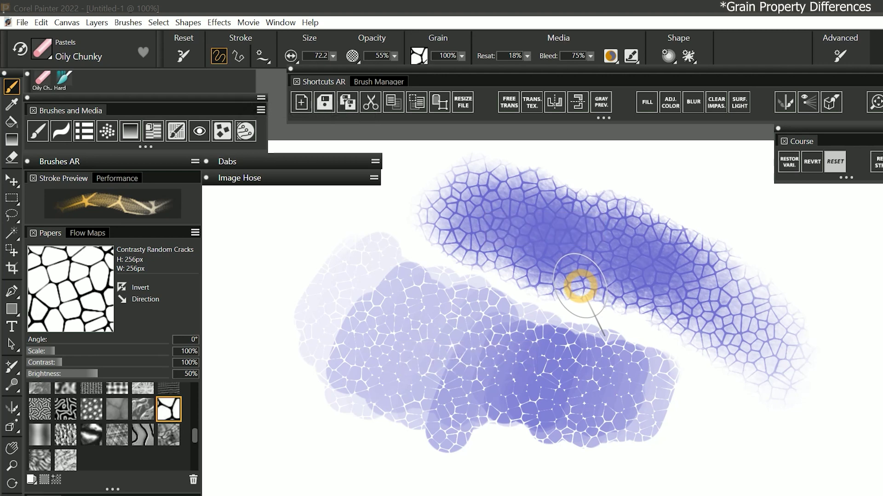
{"action": "left_click", "coordinate": [122, 288]}
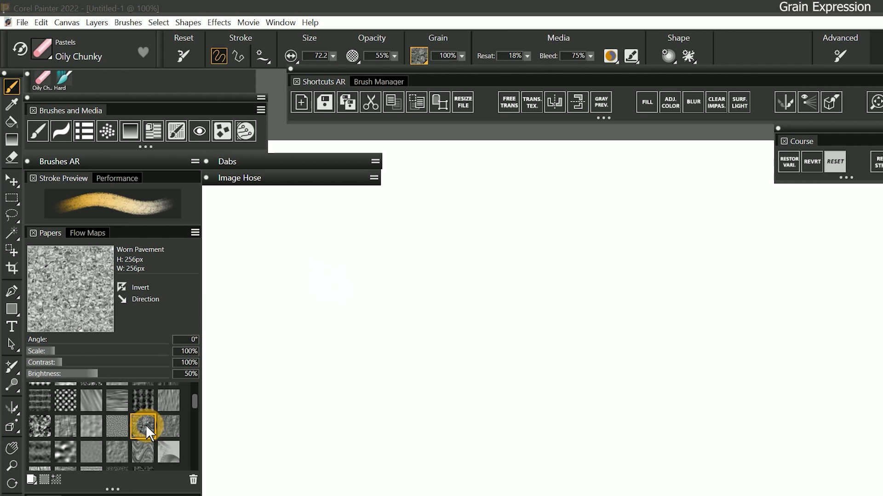
Reset the Oily Chunky pastel to its default settings, size 30.0.
{"action": "left_click", "coordinate": [182, 52]}
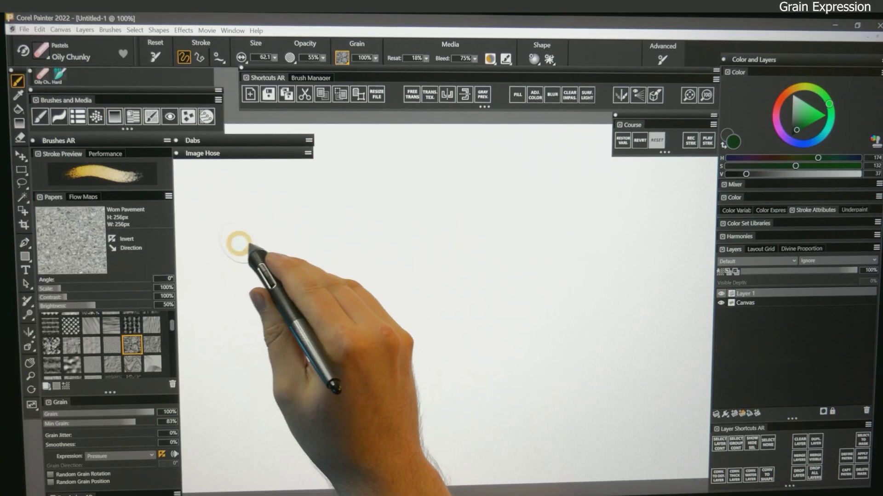
Paint green strokes at light and heavy pressure, then invert grain expression and paint another.
{"action": "left_click_drag", "start_coordinate": [236, 246], "coordinate": [629, 226]}
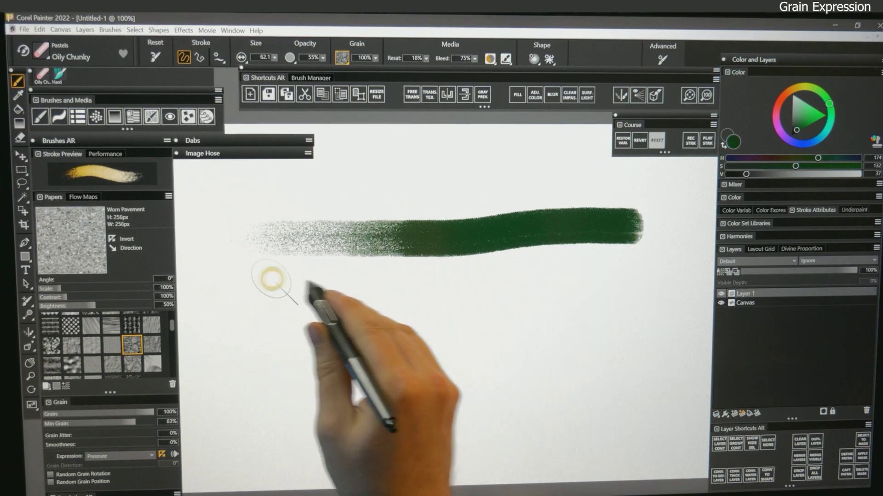
{"action": "mouse_move", "coordinate": [270, 281]}
{"action": "left_mouse_down"}
{"action": "mouse_move", "coordinate": [620, 266]}
{"action": "mouse_move", "coordinate": [268, 286]}
{"action": "mouse_move", "coordinate": [365, 294]}
{"action": "left_mouse_up"}
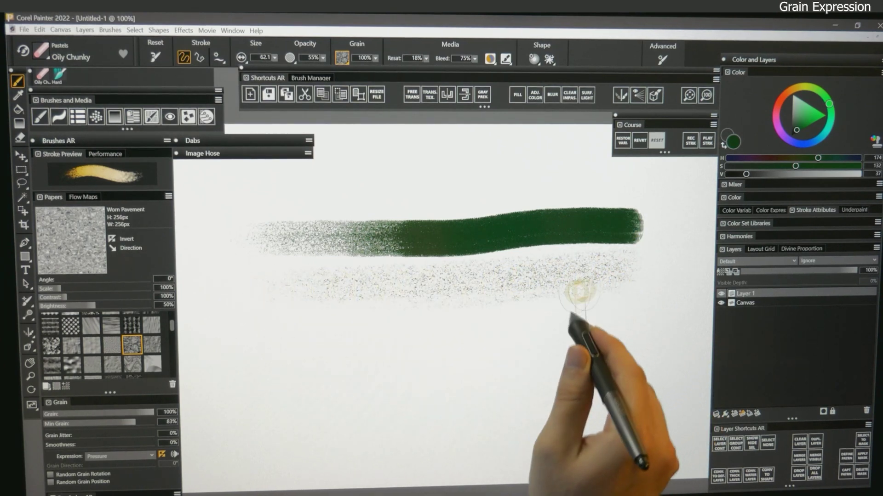
{"action": "mouse_move", "coordinate": [532, 331]}
{"action": "left_mouse_down"}
{"action": "mouse_move", "coordinate": [360, 338]}
{"action": "mouse_move", "coordinate": [611, 322]}
{"action": "left_mouse_up"}
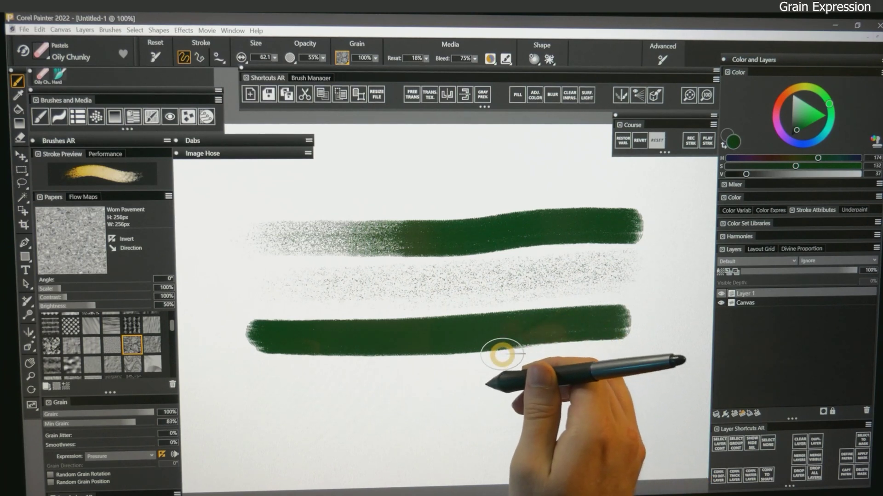
{"action": "mouse_move", "coordinate": [296, 434]}
{"action": "left_mouse_down"}
{"action": "mouse_move", "coordinate": [341, 408]}
{"action": "mouse_move", "coordinate": [330, 438]}
{"action": "mouse_move", "coordinate": [445, 404]}
{"action": "mouse_move", "coordinate": [488, 409]}
{"action": "mouse_move", "coordinate": [532, 395]}
{"action": "mouse_move", "coordinate": [587, 394]}
{"action": "mouse_move", "coordinate": [618, 375]}
{"action": "left_mouse_up"}
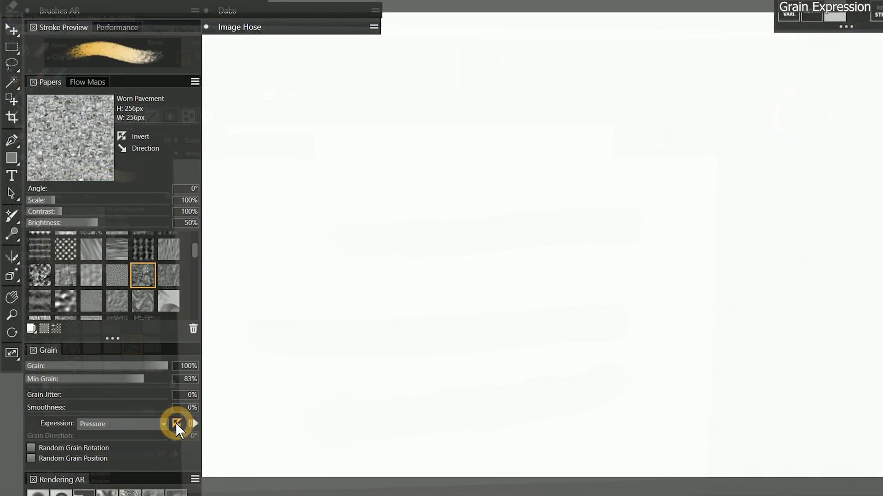
{"action": "left_click", "coordinate": [176, 424]}
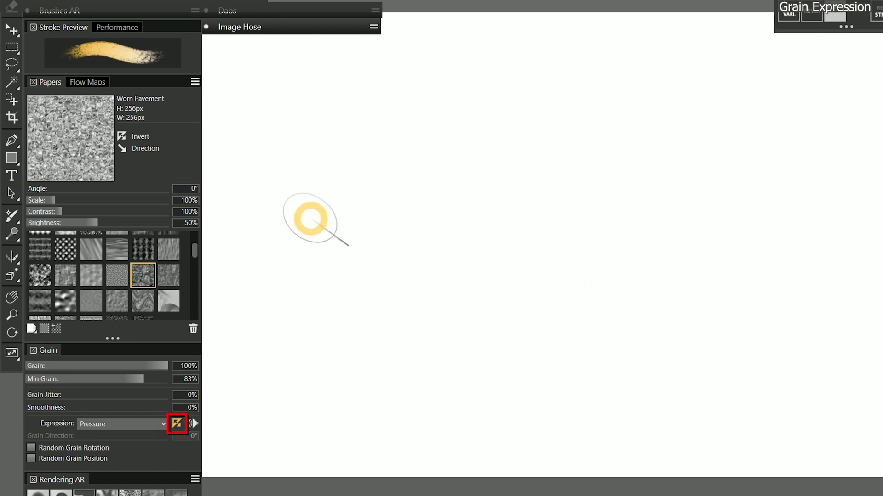
{"action": "mouse_move", "coordinate": [306, 213]}
{"action": "left_mouse_down"}
{"action": "mouse_move", "coordinate": [437, 234]}
{"action": "mouse_move", "coordinate": [609, 213]}
{"action": "mouse_move", "coordinate": [640, 234]}
{"action": "mouse_move", "coordinate": [660, 237]}
{"action": "left_mouse_up"}
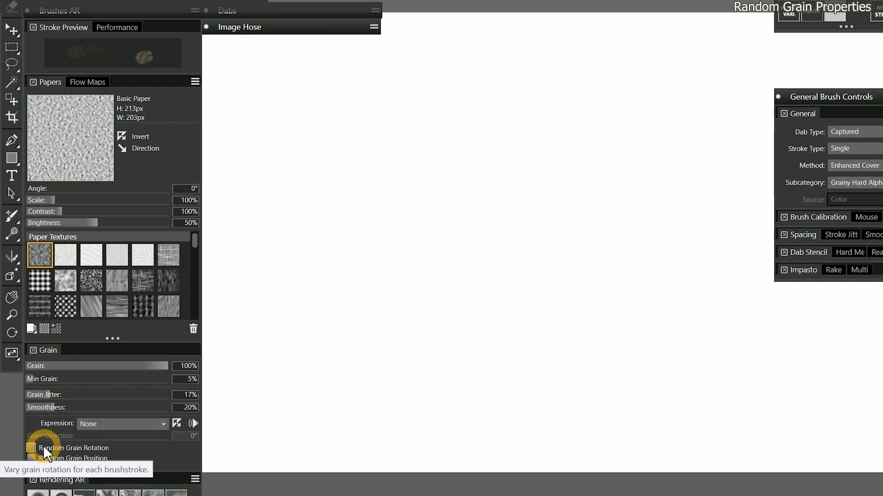
Choose the Random Chalk brush, enlarge it to 227.7 and pick dark purple.
{"action": "left_click", "coordinate": [52, 349]}
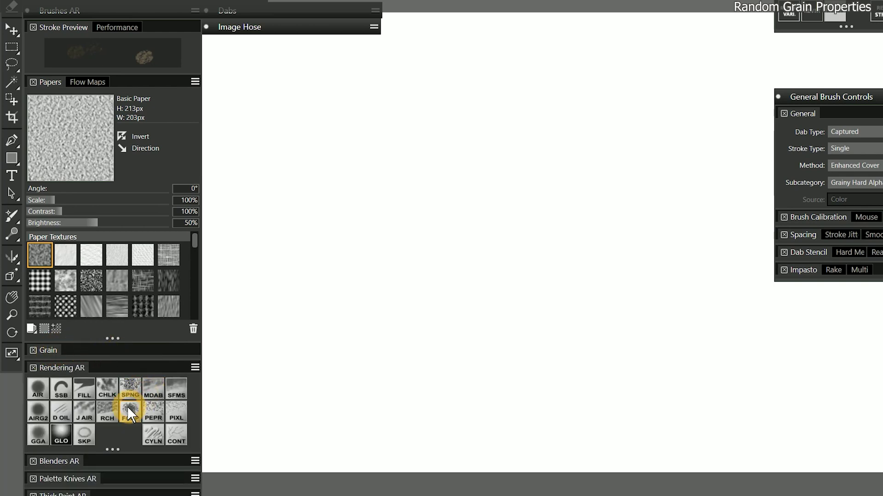
{"action": "left_click", "coordinate": [109, 412]}
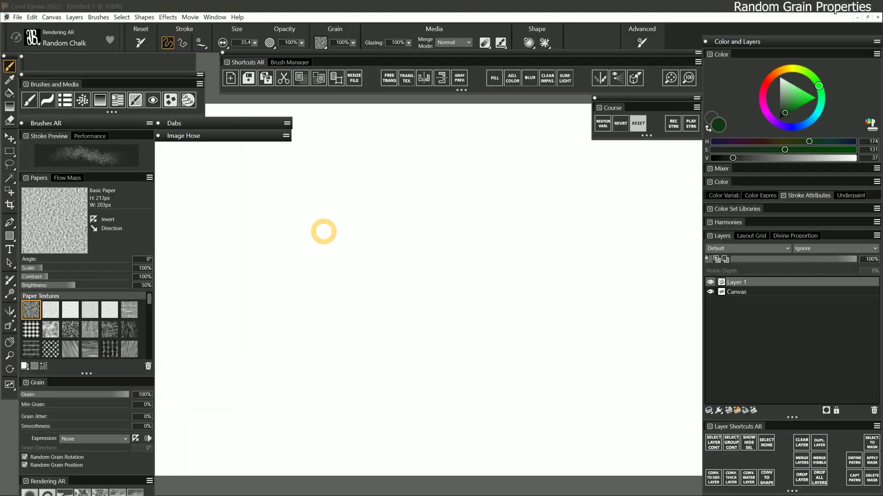
{"action": "left_click_drag", "start_coordinate": [323, 233], "coordinate": [347, 311]}
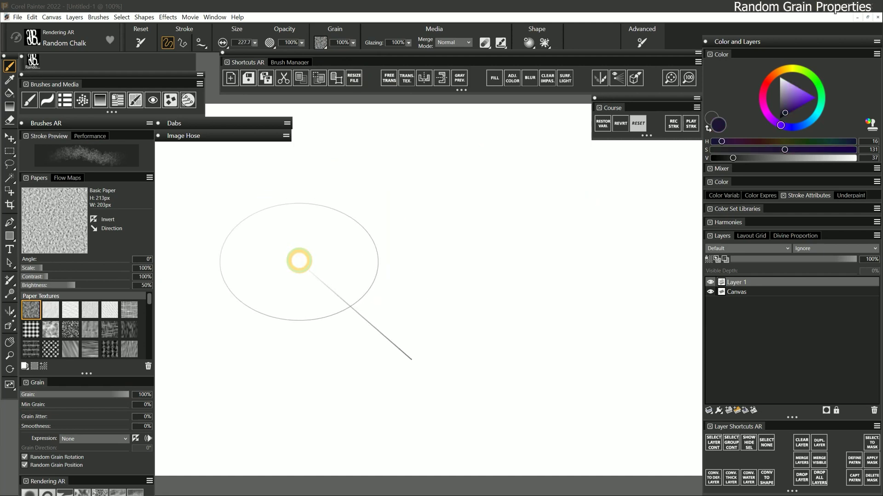
{"action": "left_click", "coordinate": [294, 267]}
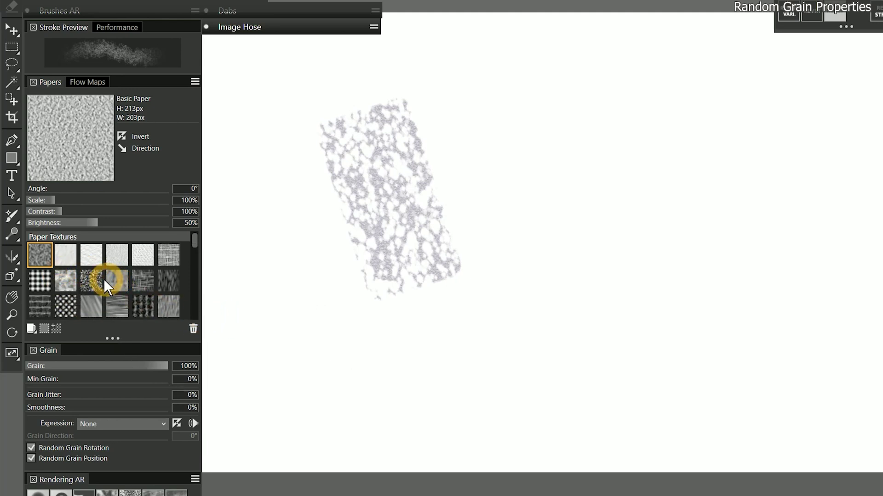
Use Small Dots paper at 175% scale and paint a broad dark purple chalk band.
{"action": "left_click", "coordinate": [39, 278]}
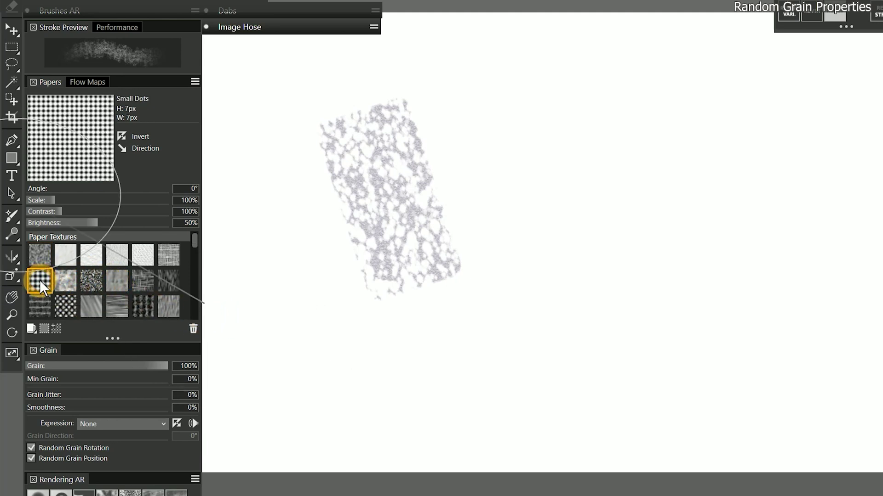
{"action": "left_click_drag", "start_coordinate": [73, 202], "coordinate": [82, 197]}
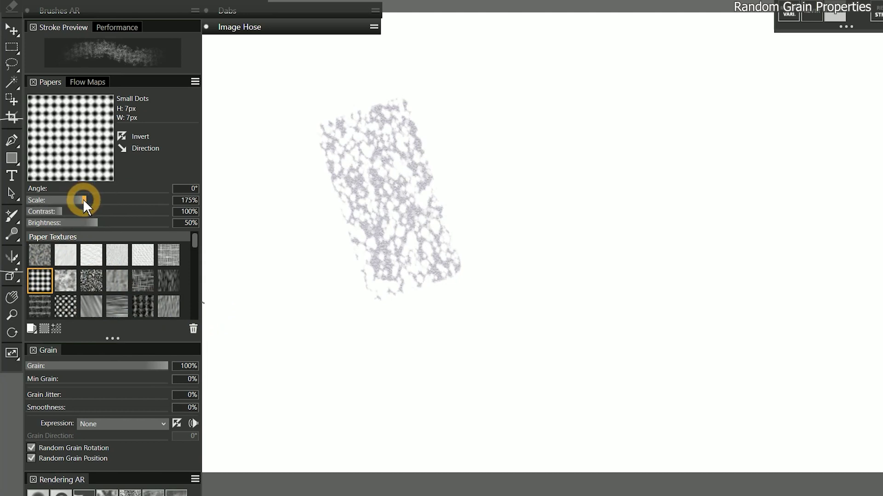
{"action": "left_click", "coordinate": [594, 191]}
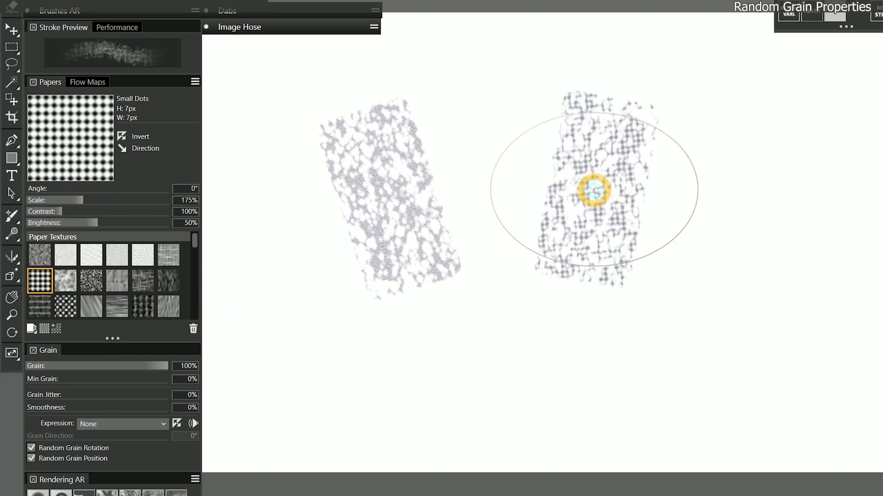
{"action": "mouse_move", "coordinate": [594, 191]}
{"action": "left_mouse_down"}
{"action": "mouse_move", "coordinate": [571, 198]}
{"action": "mouse_move", "coordinate": [598, 230]}
{"action": "mouse_move", "coordinate": [585, 188]}
{"action": "mouse_move", "coordinate": [576, 237]}
{"action": "mouse_move", "coordinate": [604, 201]}
{"action": "mouse_move", "coordinate": [562, 183]}
{"action": "mouse_move", "coordinate": [575, 226]}
{"action": "mouse_move", "coordinate": [577, 191]}
{"action": "left_mouse_up"}
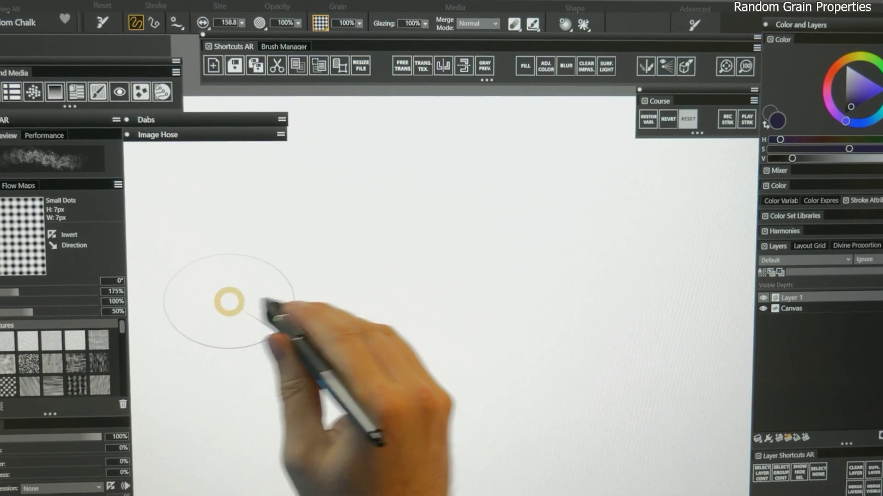
{"action": "mouse_move", "coordinate": [229, 302]}
{"action": "left_mouse_down"}
{"action": "mouse_move", "coordinate": [637, 264]}
{"action": "mouse_move", "coordinate": [376, 279]}
{"action": "mouse_move", "coordinate": [219, 299]}
{"action": "mouse_move", "coordinate": [450, 267]}
{"action": "mouse_move", "coordinate": [640, 262]}
{"action": "mouse_move", "coordinate": [536, 260]}
{"action": "mouse_move", "coordinate": [219, 302]}
{"action": "mouse_move", "coordinate": [385, 273]}
{"action": "mouse_move", "coordinate": [673, 262]}
{"action": "mouse_move", "coordinate": [248, 303]}
{"action": "mouse_move", "coordinate": [536, 268]}
{"action": "left_mouse_up"}
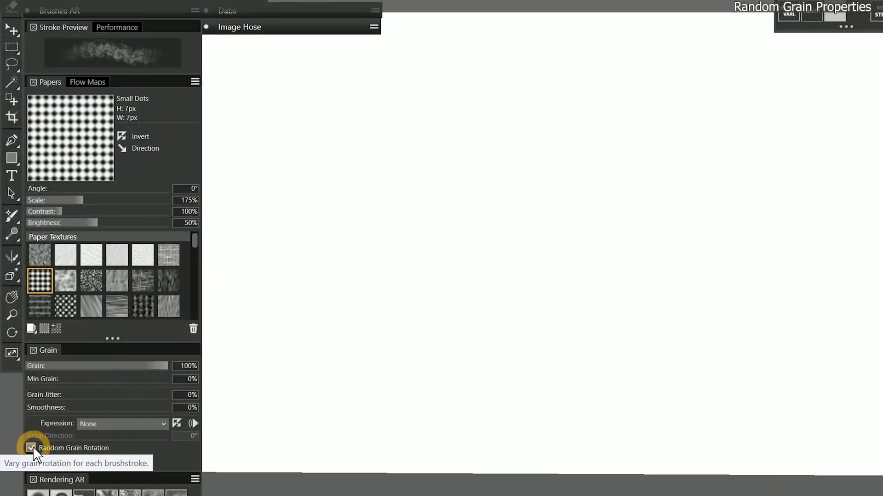
Disable Random Grain Rotation and Random Grain Position, then paint a chalk stroke showing the regular dot grid.
{"action": "left_click", "coordinate": [32, 448]}
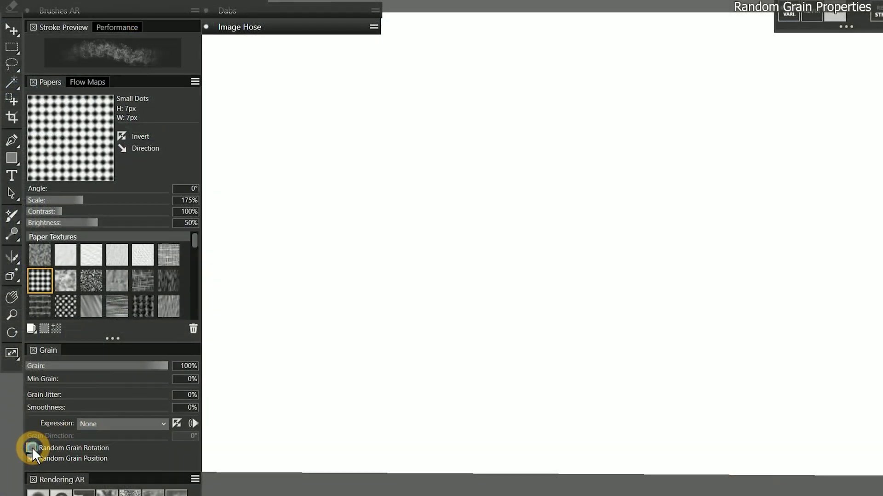
{"action": "left_click", "coordinate": [31, 458]}
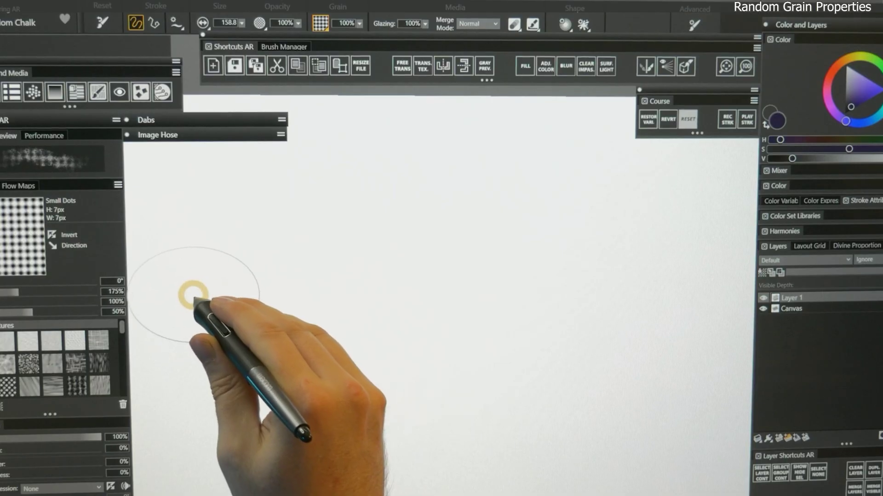
{"action": "mouse_move", "coordinate": [193, 292]}
{"action": "left_mouse_down"}
{"action": "mouse_move", "coordinate": [653, 256]}
{"action": "mouse_move", "coordinate": [436, 261]}
{"action": "mouse_move", "coordinate": [212, 293]}
{"action": "mouse_move", "coordinate": [622, 265]}
{"action": "mouse_move", "coordinate": [443, 269]}
{"action": "mouse_move", "coordinate": [225, 291]}
{"action": "mouse_move", "coordinate": [637, 266]}
{"action": "mouse_move", "coordinate": [214, 296]}
{"action": "mouse_move", "coordinate": [638, 256]}
{"action": "mouse_move", "coordinate": [223, 306]}
{"action": "mouse_move", "coordinate": [521, 272]}
{"action": "mouse_move", "coordinate": [472, 270]}
{"action": "mouse_move", "coordinate": [241, 308]}
{"action": "mouse_move", "coordinate": [465, 273]}
{"action": "mouse_move", "coordinate": [646, 265]}
{"action": "mouse_move", "coordinate": [230, 306]}
{"action": "mouse_move", "coordinate": [237, 312]}
{"action": "mouse_move", "coordinate": [422, 283]}
{"action": "mouse_move", "coordinate": [610, 276]}
{"action": "mouse_move", "coordinate": [280, 310]}
{"action": "mouse_move", "coordinate": [589, 309]}
{"action": "mouse_move", "coordinate": [557, 309]}
{"action": "left_mouse_up"}
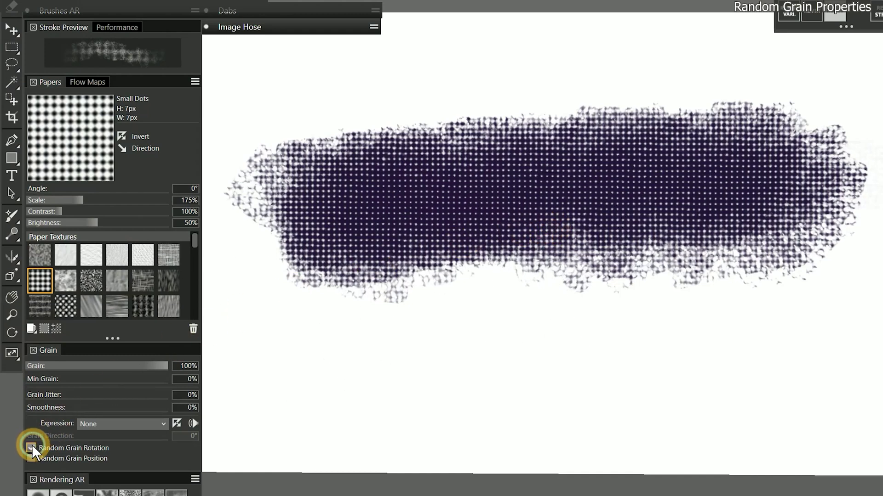
Re-enable Random Grain Position and paint a comparison stroke on the Small Dots paper.
{"action": "left_click", "coordinate": [30, 459]}
{"action": "mouse_move", "coordinate": [295, 377]}
{"action": "left_mouse_down"}
{"action": "mouse_move", "coordinate": [509, 339]}
{"action": "mouse_move", "coordinate": [753, 332]}
{"action": "mouse_move", "coordinate": [629, 333]}
{"action": "mouse_move", "coordinate": [346, 361]}
{"action": "mouse_move", "coordinate": [802, 336]}
{"action": "mouse_move", "coordinate": [507, 340]}
{"action": "mouse_move", "coordinate": [304, 369]}
{"action": "mouse_move", "coordinate": [785, 335]}
{"action": "mouse_move", "coordinate": [739, 331]}
{"action": "mouse_move", "coordinate": [392, 361]}
{"action": "mouse_move", "coordinate": [363, 365]}
{"action": "mouse_move", "coordinate": [742, 346]}
{"action": "mouse_move", "coordinate": [328, 387]}
{"action": "mouse_move", "coordinate": [347, 393]}
{"action": "mouse_move", "coordinate": [720, 380]}
{"action": "mouse_move", "coordinate": [812, 398]}
{"action": "left_mouse_up"}
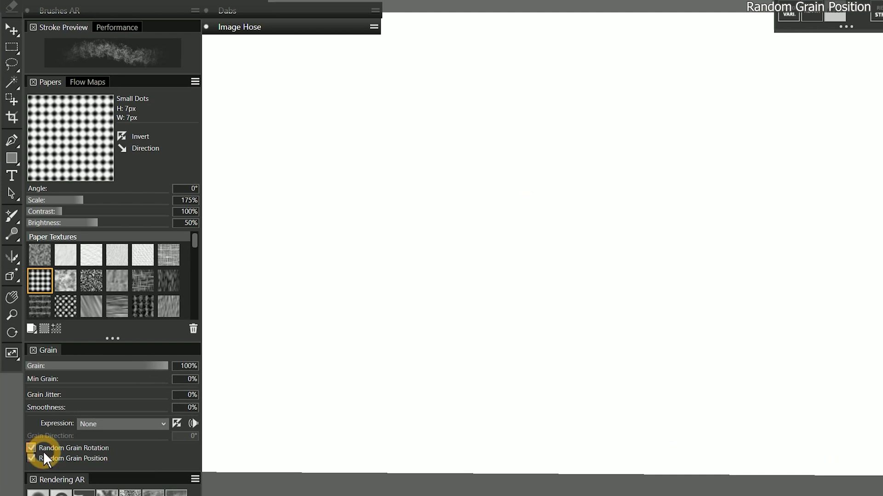
Select the Halftone Line Fine paper from AR Papers and scribble striped chalk strokes plus a patch below.
{"action": "left_click_drag", "start_coordinate": [195, 239], "coordinate": [192, 313]}
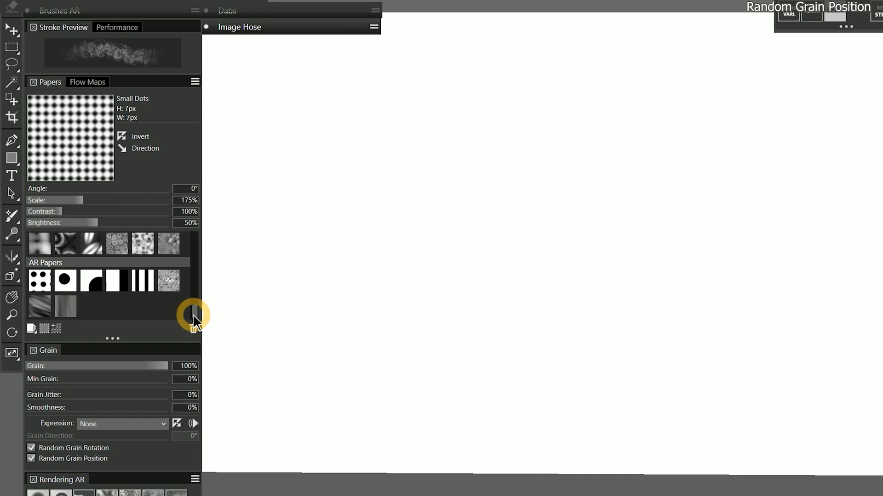
{"action": "left_click", "coordinate": [144, 282]}
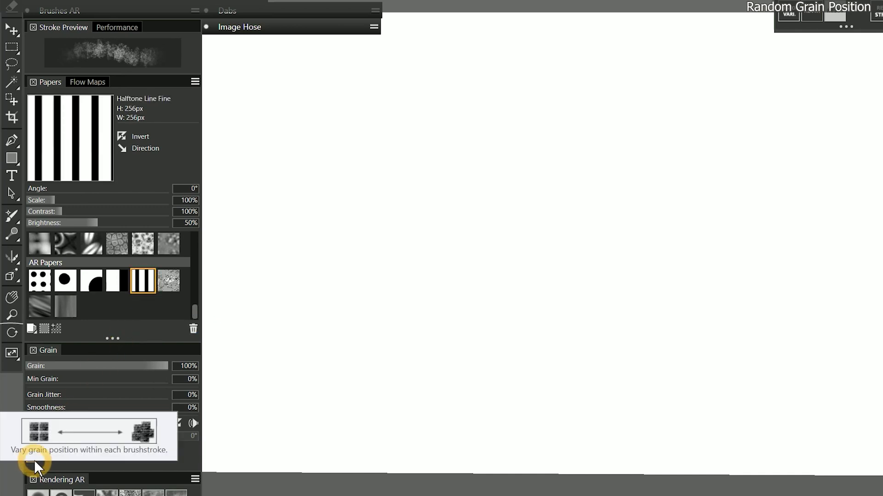
{"action": "mouse_move", "coordinate": [264, 174]}
{"action": "left_mouse_down"}
{"action": "mouse_move", "coordinate": [567, 125]}
{"action": "mouse_move", "coordinate": [336, 146]}
{"action": "mouse_move", "coordinate": [775, 144]}
{"action": "left_mouse_up"}
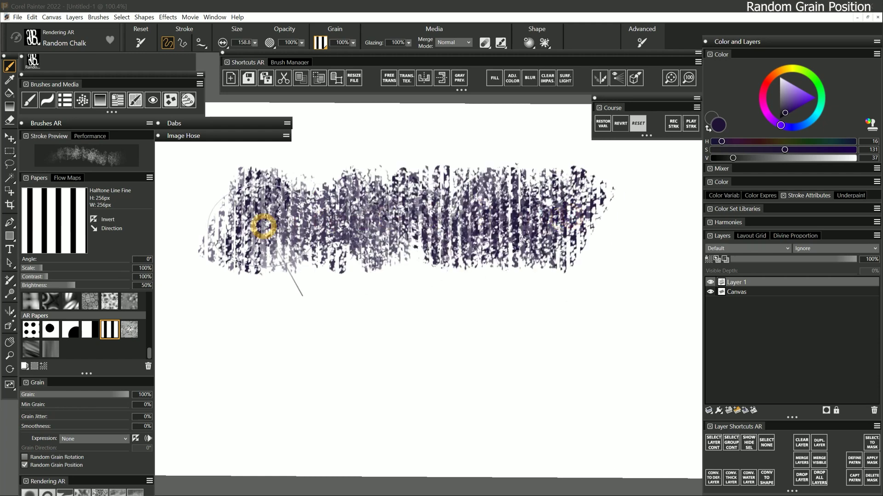
{"action": "mouse_move", "coordinate": [593, 226]}
{"action": "left_mouse_down"}
{"action": "mouse_move", "coordinate": [225, 234]}
{"action": "mouse_move", "coordinate": [432, 223]}
{"action": "mouse_move", "coordinate": [605, 233]}
{"action": "left_mouse_up"}
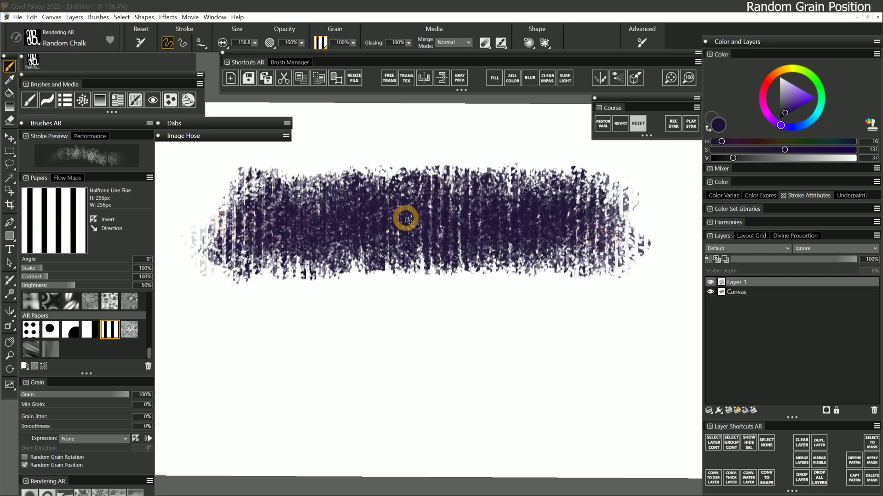
{"action": "left_click_drag", "start_coordinate": [410, 287], "coordinate": [412, 337]}
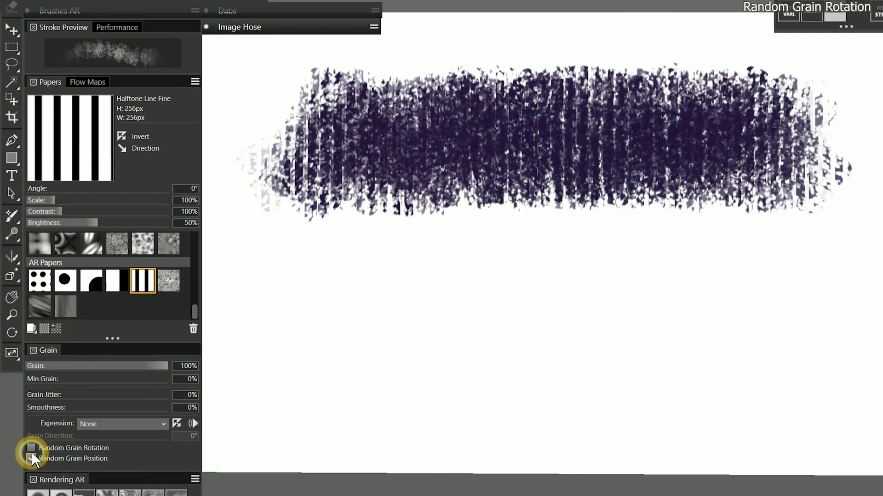
Turn on Random Grain Rotation only and paint a striped chalk stroke below the first band.
{"action": "left_click", "coordinate": [25, 457]}
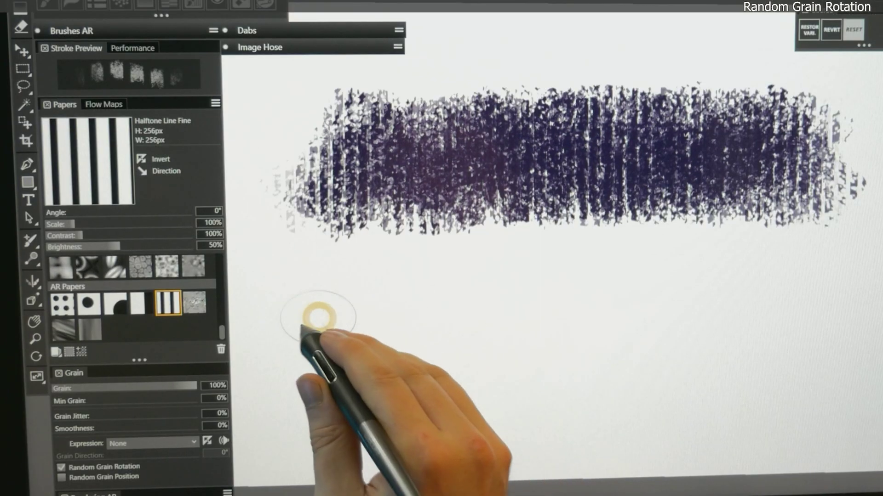
{"action": "mouse_move", "coordinate": [319, 317]}
{"action": "left_mouse_down"}
{"action": "mouse_move", "coordinate": [759, 295]}
{"action": "mouse_move", "coordinate": [517, 325]}
{"action": "mouse_move", "coordinate": [309, 336]}
{"action": "mouse_move", "coordinate": [606, 314]}
{"action": "mouse_move", "coordinate": [768, 316]}
{"action": "mouse_move", "coordinate": [354, 325]}
{"action": "left_mouse_up"}
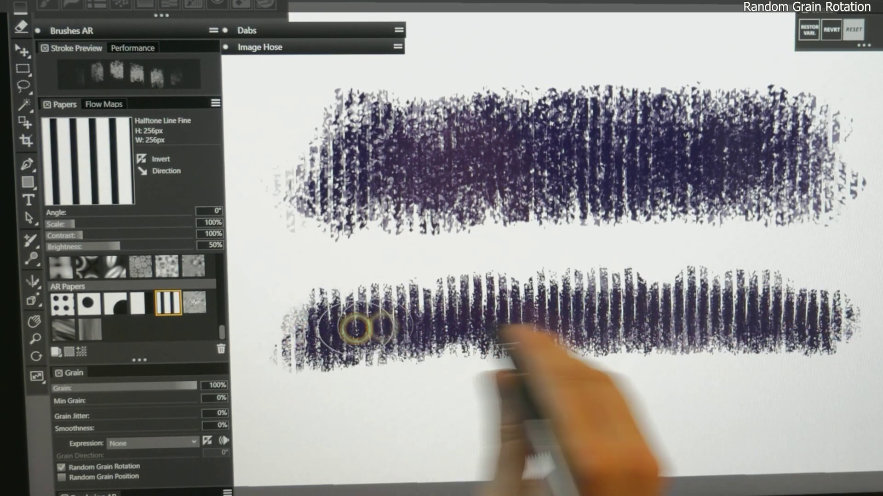